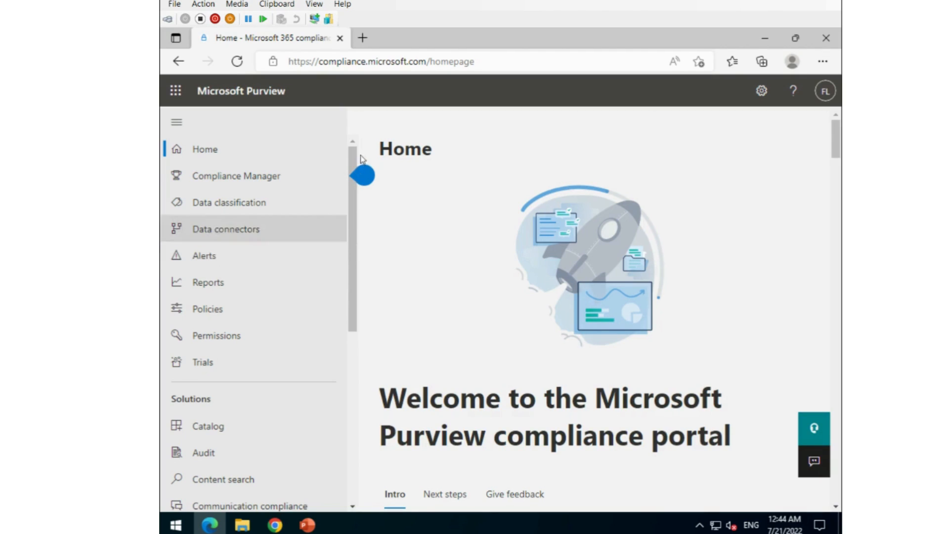
Bring up the first compliance tip on the Purview Home page
{"action": "left_click", "coordinate": [362, 175]}
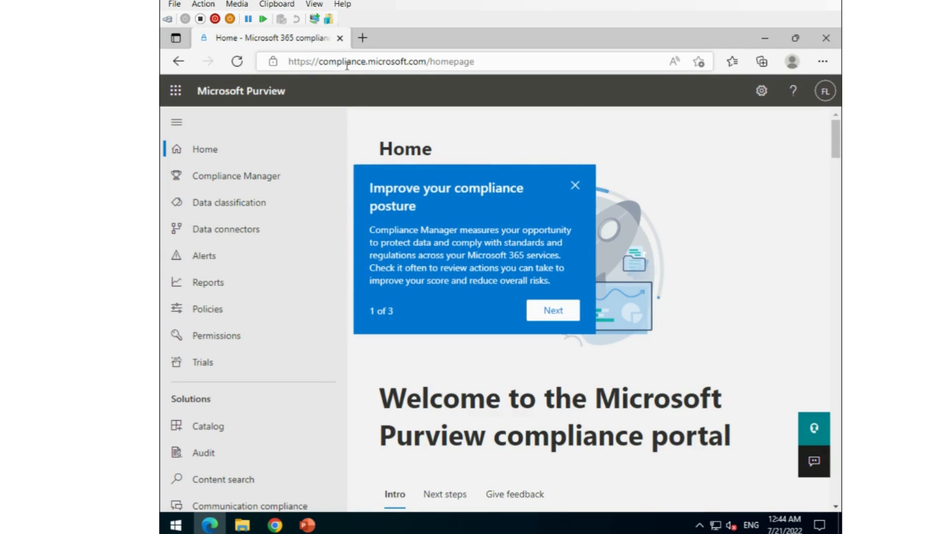
Dismiss the tip, open the Retention policies list in Data lifecycle management, and start a new policy
{"action": "left_click", "coordinate": [575, 185]}
{"action": "scroll", "coordinate": [348, 297], "scroll_direction": "down", "scroll_amount": 3}
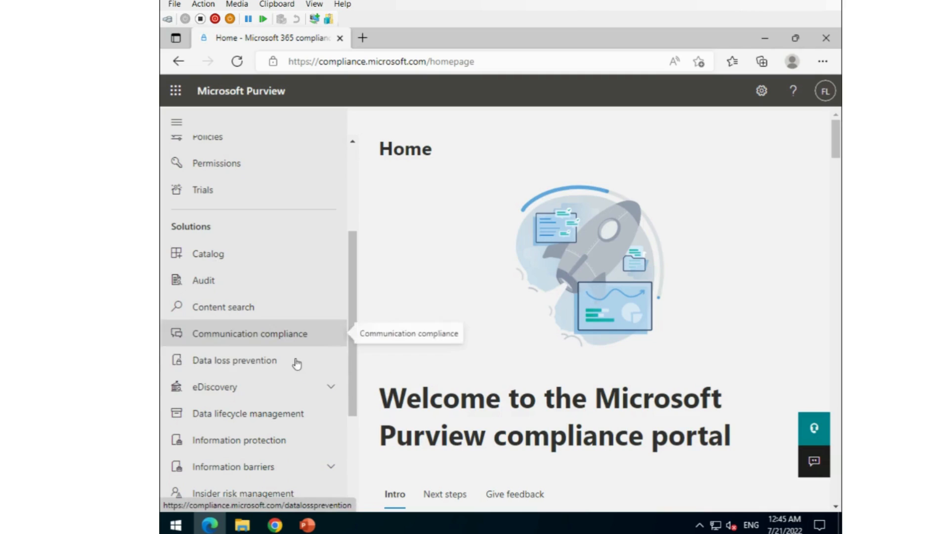
{"action": "left_click", "coordinate": [247, 420]}
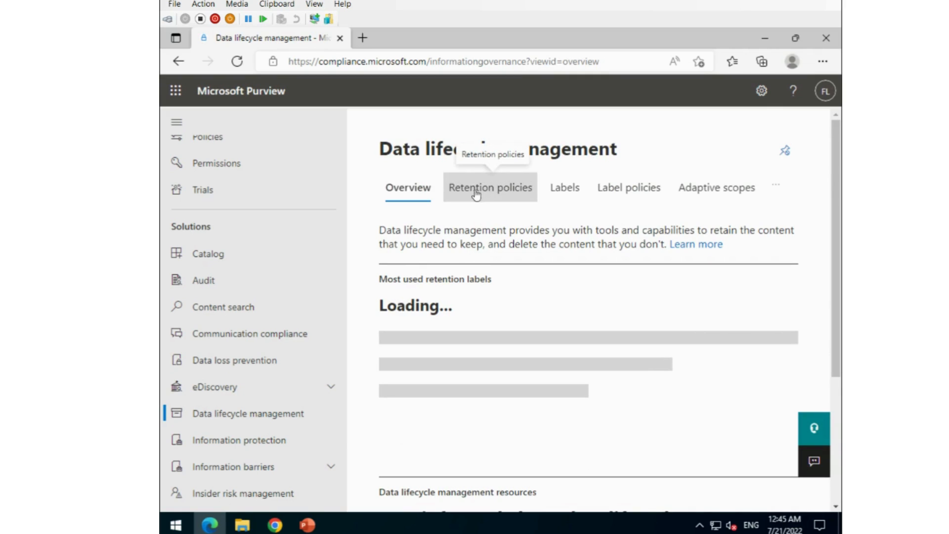
{"action": "left_click", "coordinate": [478, 194]}
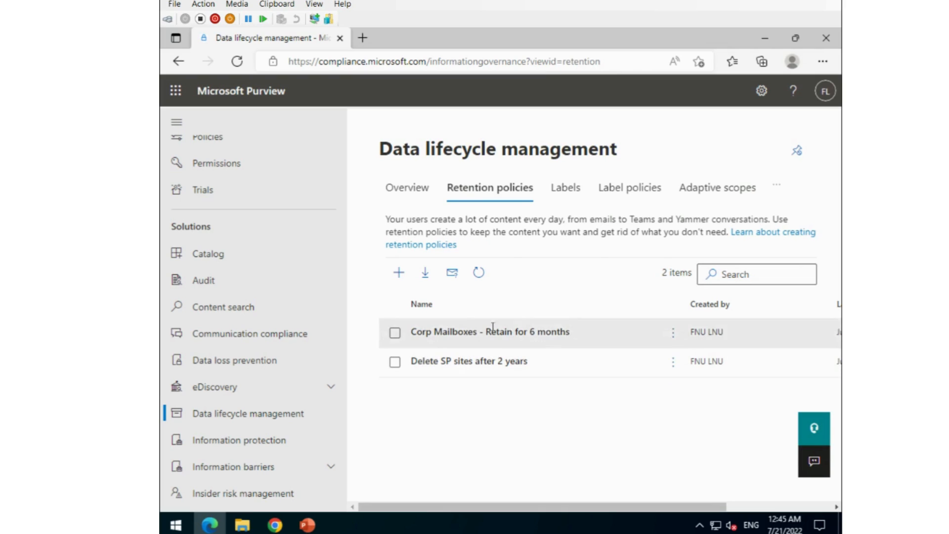
{"action": "left_click", "coordinate": [400, 279]}
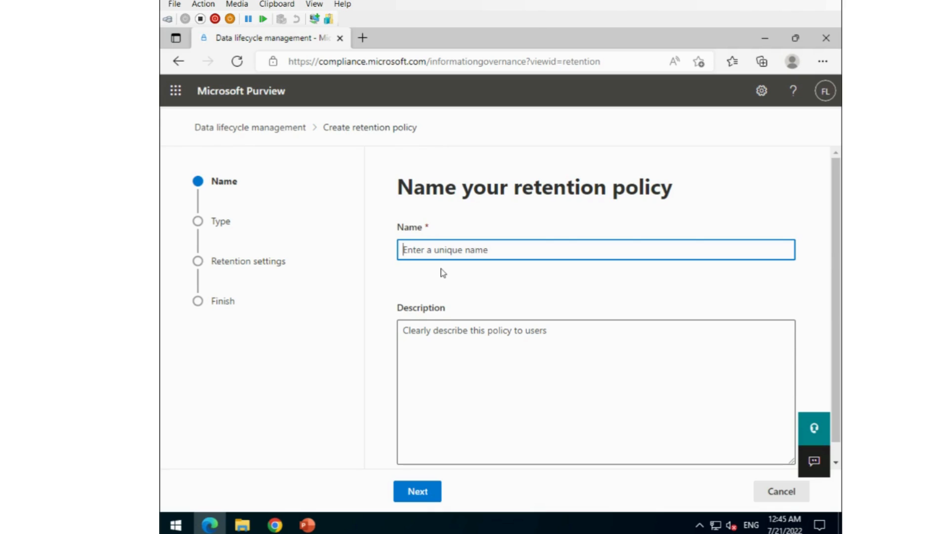
Name the policy 'Retain mailbox for 5 years' and advance to the policy type step
{"action": "type", "text": "Reat"}
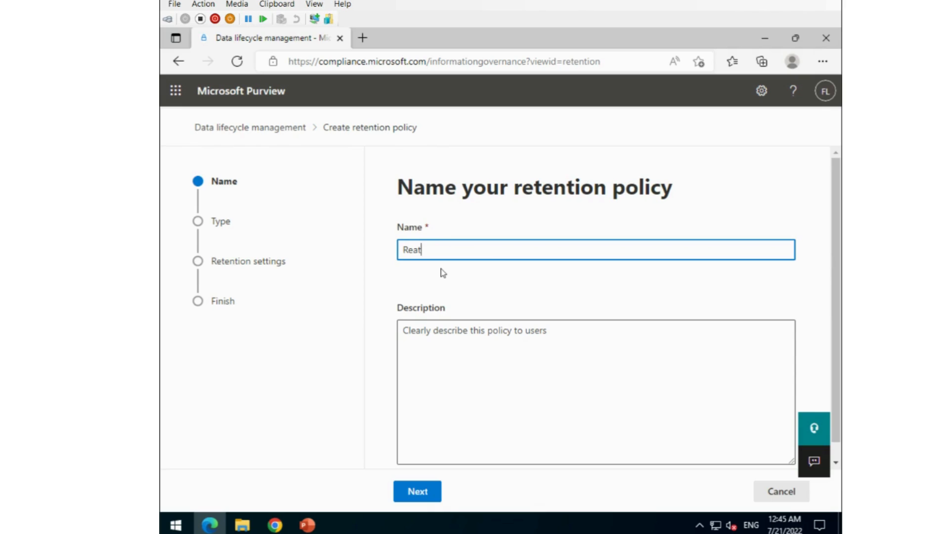
{"action": "key", "text": "BackSpace"}
{"action": "key", "text": "BackSpace"}
{"action": "type", "text": "tain mailbox for 5 years"}
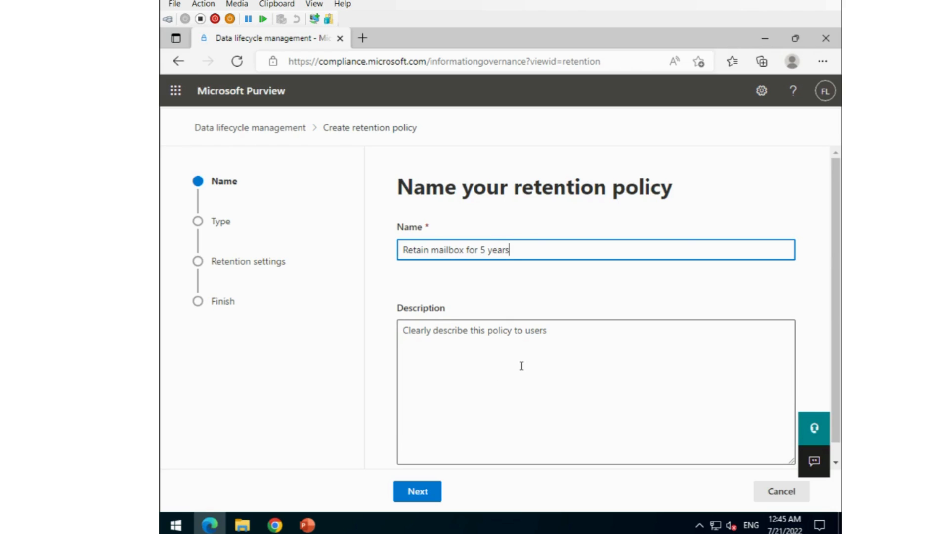
{"action": "scroll", "coordinate": [522, 366], "scroll_direction": "down", "scroll_amount": 1}
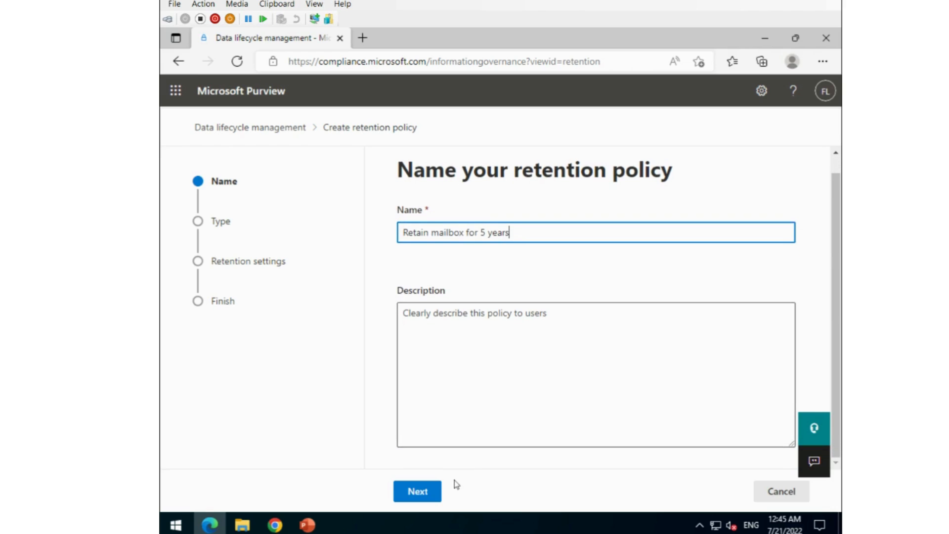
{"action": "left_click", "coordinate": [417, 492]}
{"action": "left_click", "coordinate": [423, 496]}
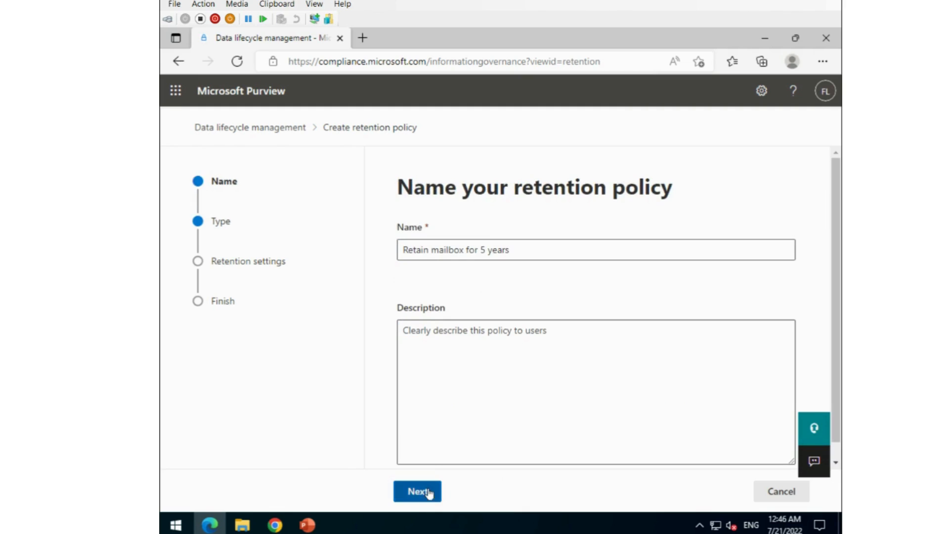
{"action": "left_click", "coordinate": [428, 492]}
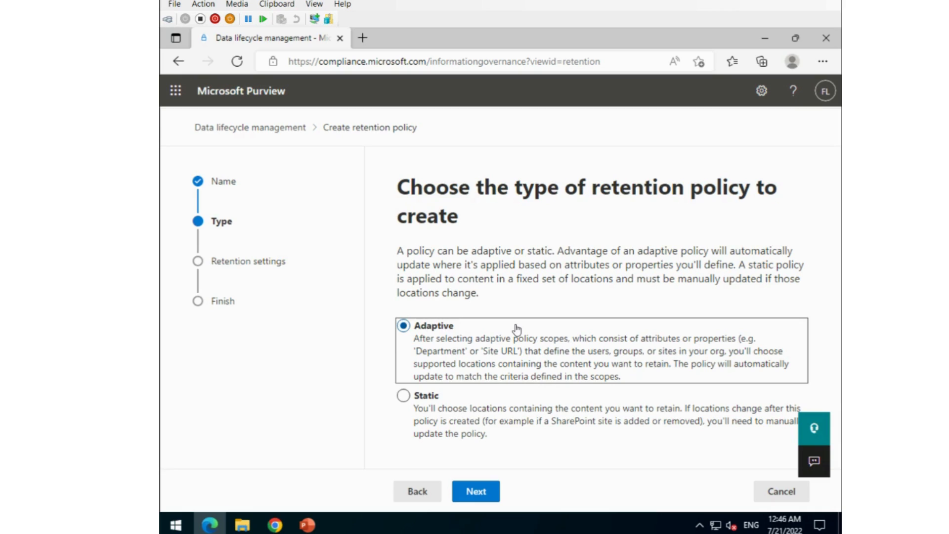
Choose an adaptive policy and list the adaptive scopes available to add
{"action": "left_click", "coordinate": [474, 493]}
{"action": "scroll", "coordinate": [546, 366], "scroll_direction": "down", "scroll_amount": 1}
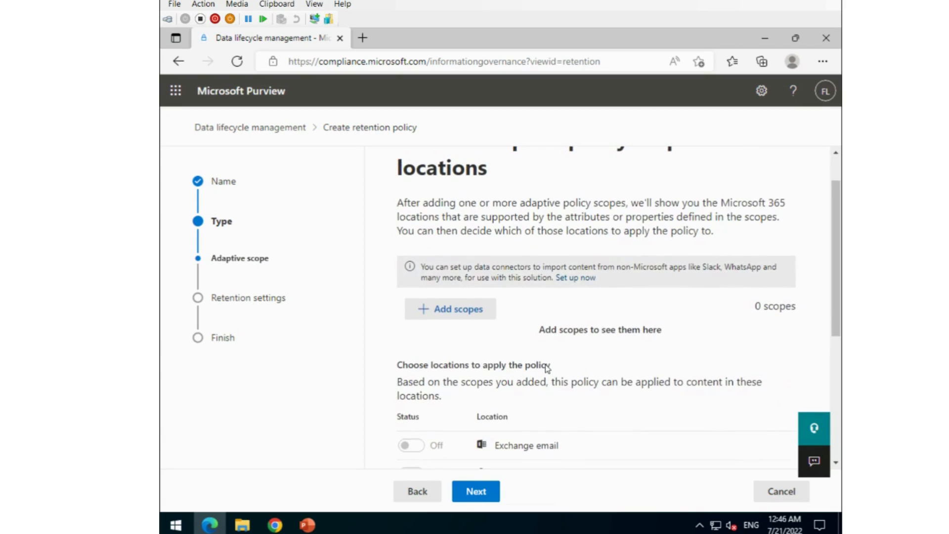
{"action": "scroll", "coordinate": [546, 368], "scroll_direction": "up", "scroll_amount": 1}
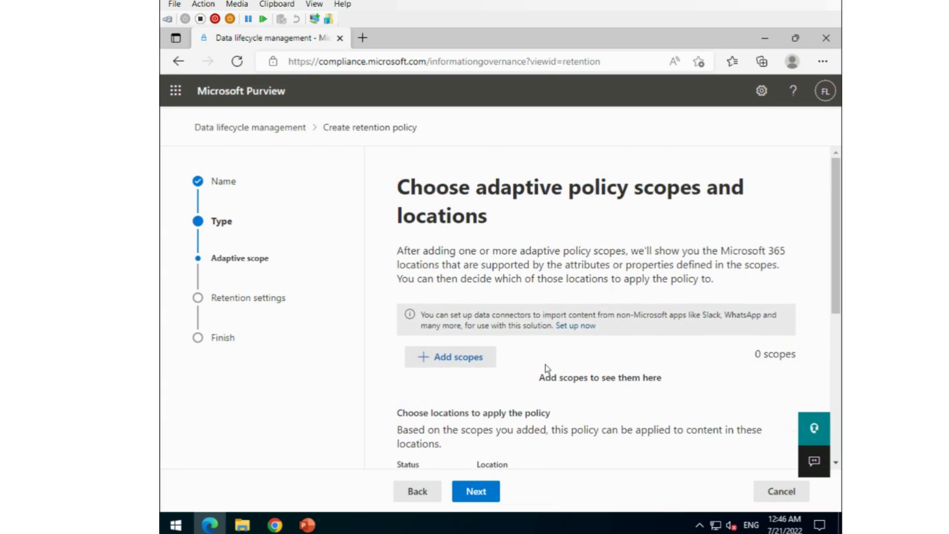
{"action": "scroll", "coordinate": [469, 327], "scroll_direction": "down", "scroll_amount": 3}
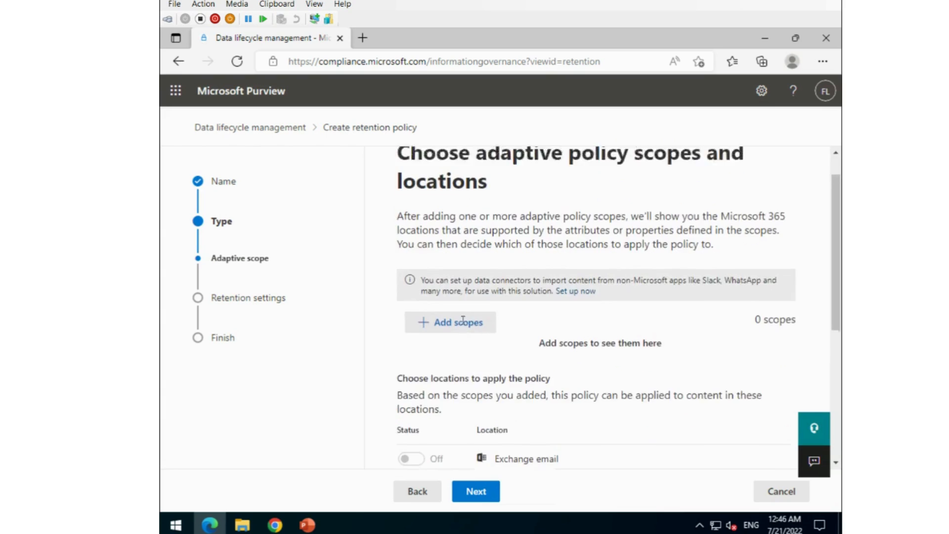
{"action": "scroll", "coordinate": [477, 361], "scroll_direction": "up", "scroll_amount": 1}
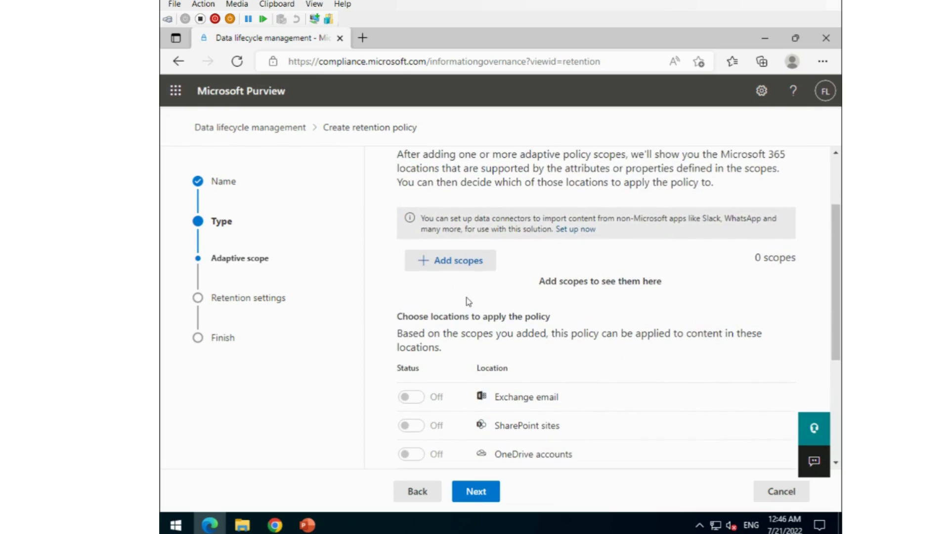
{"action": "left_click", "coordinate": [464, 265]}
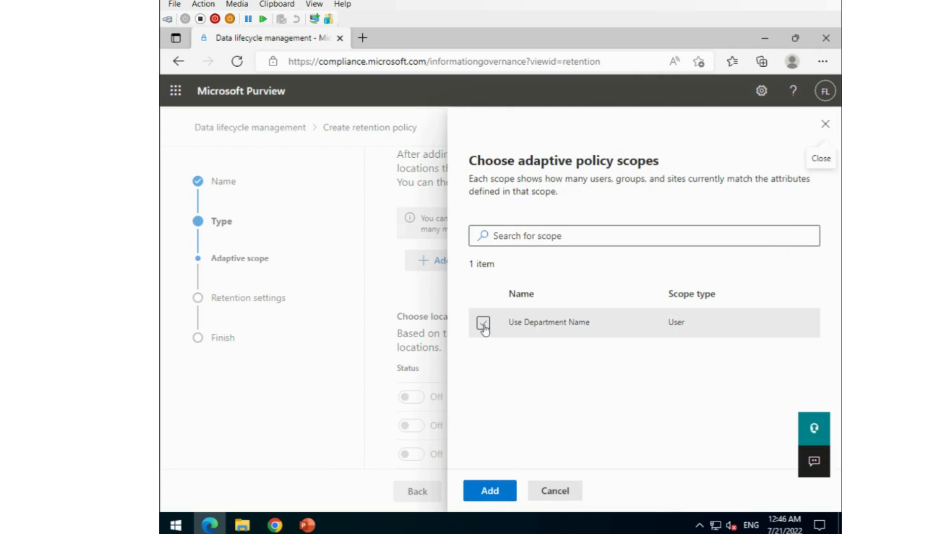
Duplicate the browser tab and start a new scope from the Adaptive scopes list
{"action": "right_click", "coordinate": [286, 39]}
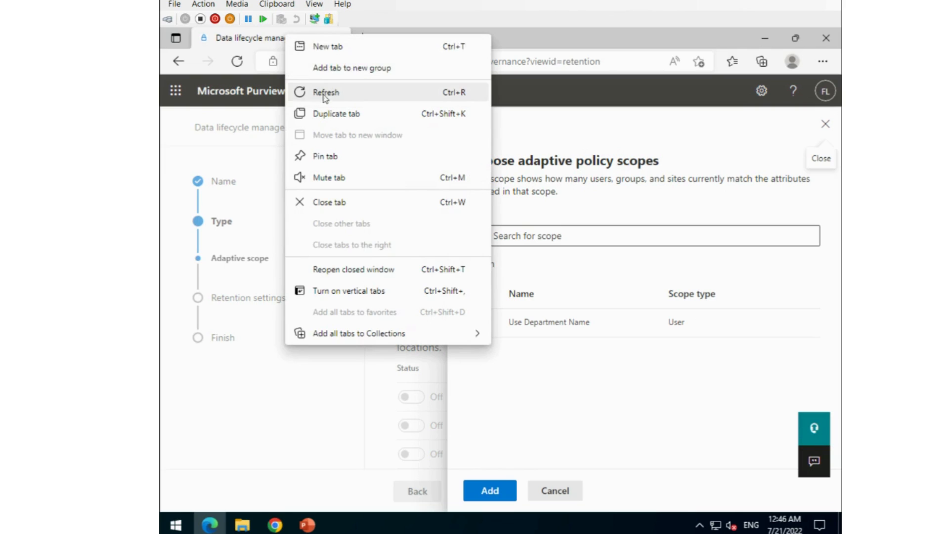
{"action": "key", "text": "Escape"}
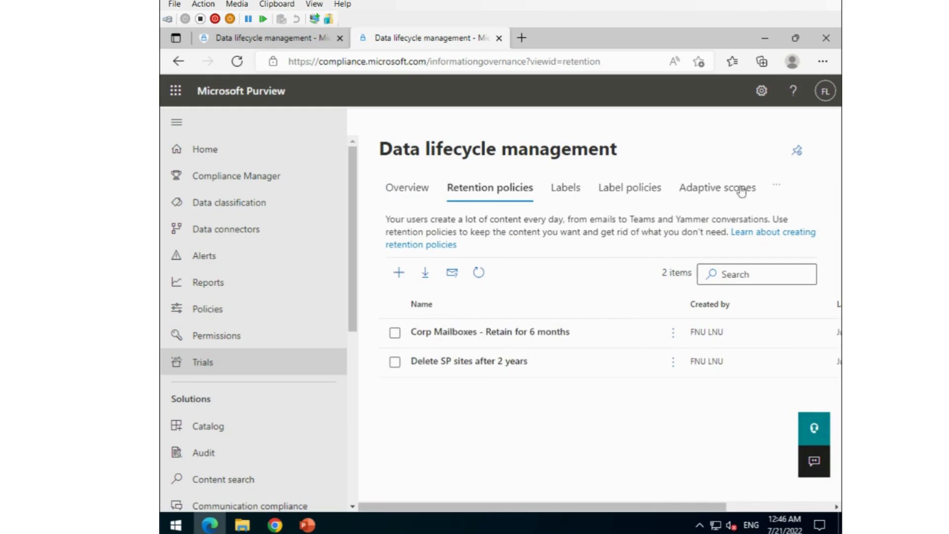
{"action": "left_click", "coordinate": [715, 193]}
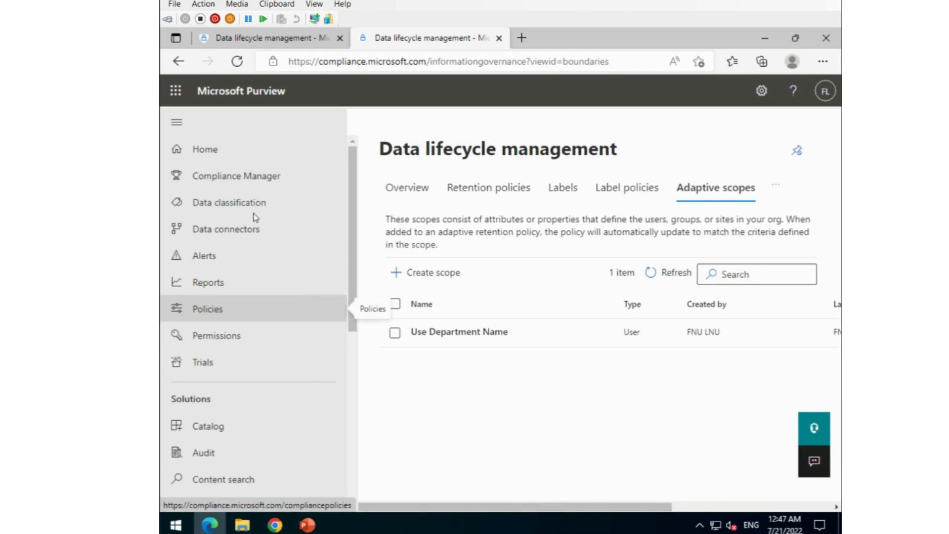
{"action": "left_click", "coordinate": [453, 275]}
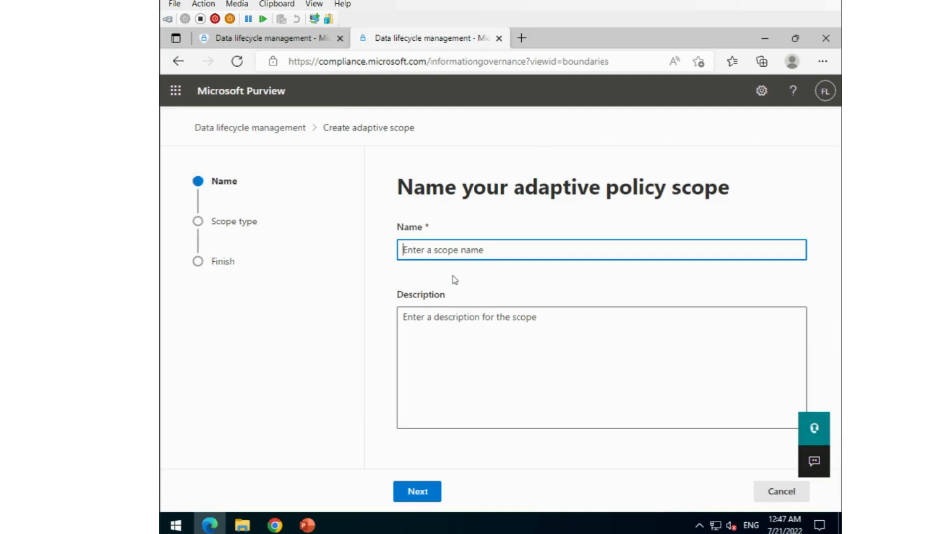
Name the new scope 'Dept' and make it a Users scope
{"action": "type", "text": "F"}
{"action": "key", "text": "BackSpace"}
{"action": "type", "text": "Dept"}
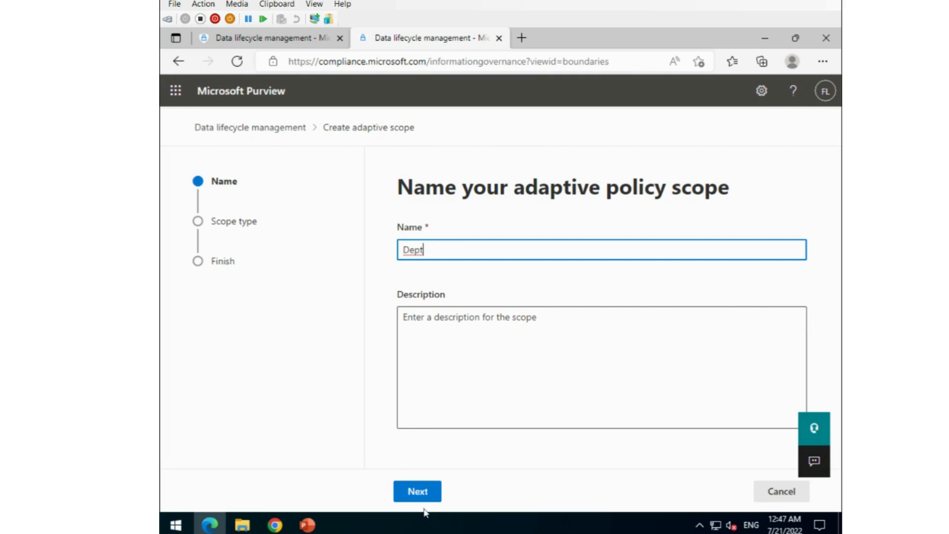
{"action": "left_click", "coordinate": [418, 491]}
{"action": "left_click", "coordinate": [428, 312]}
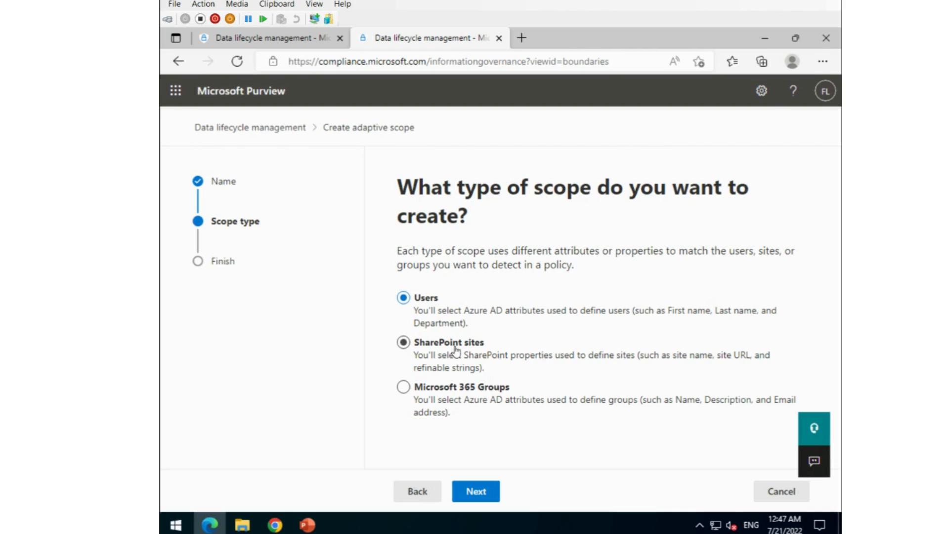
{"action": "left_click", "coordinate": [484, 495]}
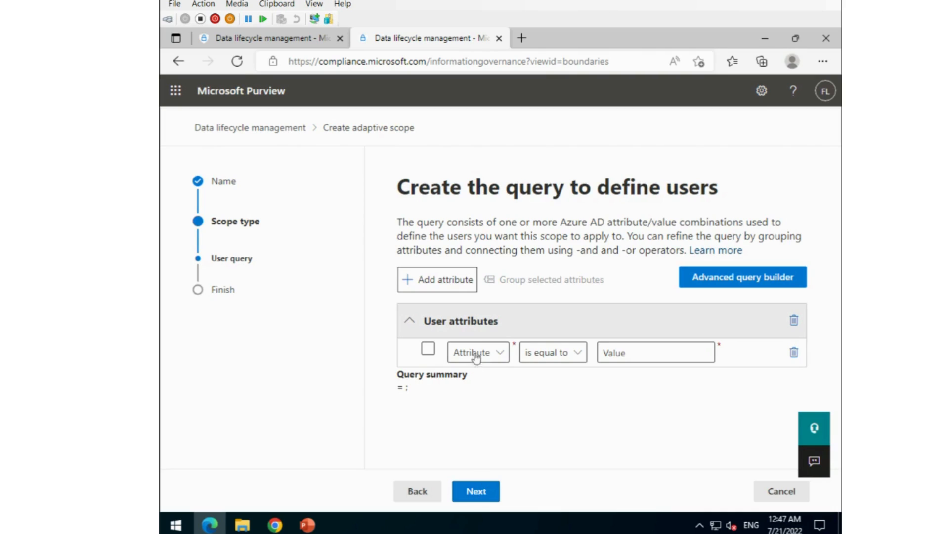
Define the query as Department is equal to Finance and submit the scope
{"action": "left_click", "coordinate": [501, 357]}
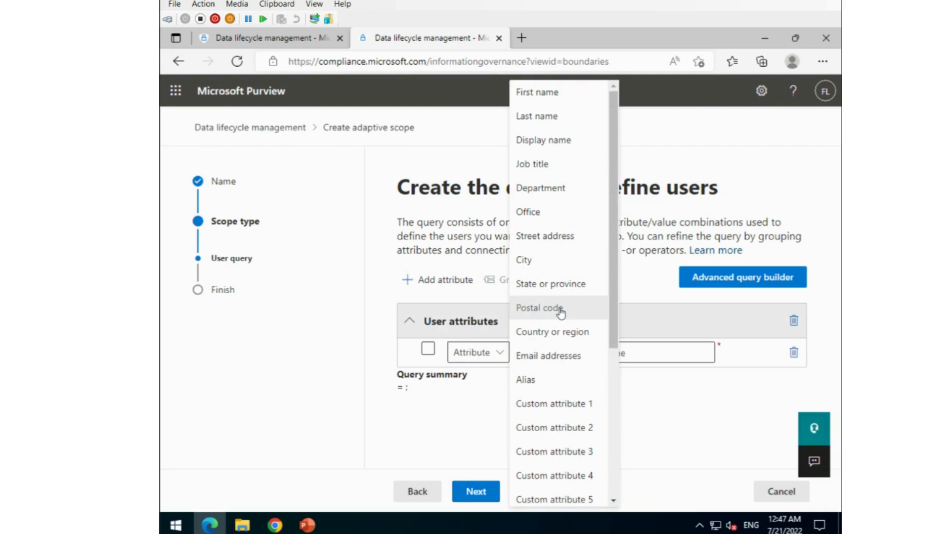
{"action": "left_click", "coordinate": [560, 190]}
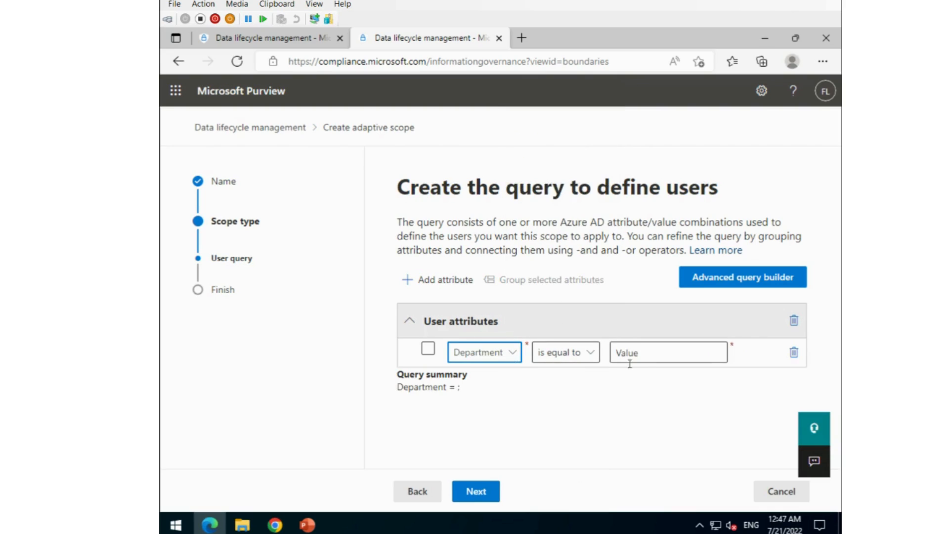
{"action": "left_click", "coordinate": [653, 360]}
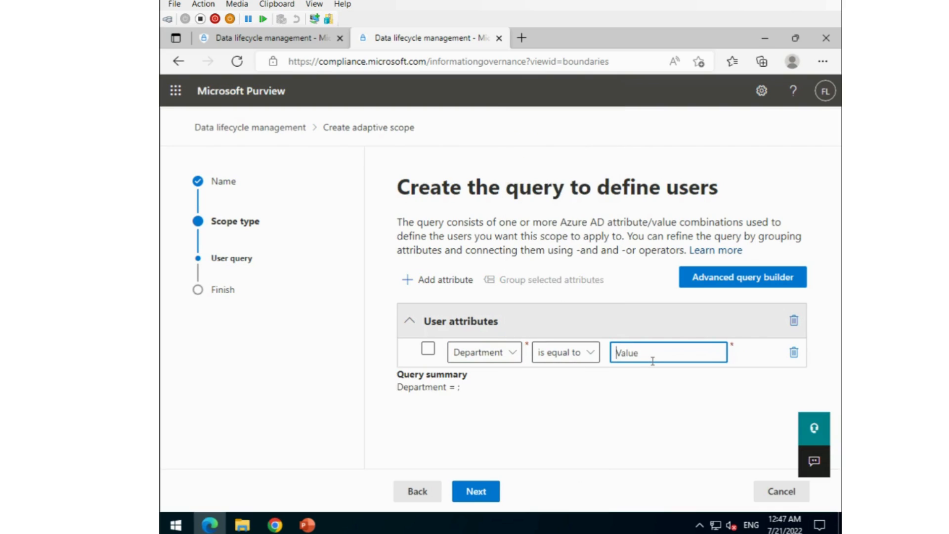
{"action": "type", "text": "Finance"}
{"action": "left_click", "coordinate": [427, 348]}
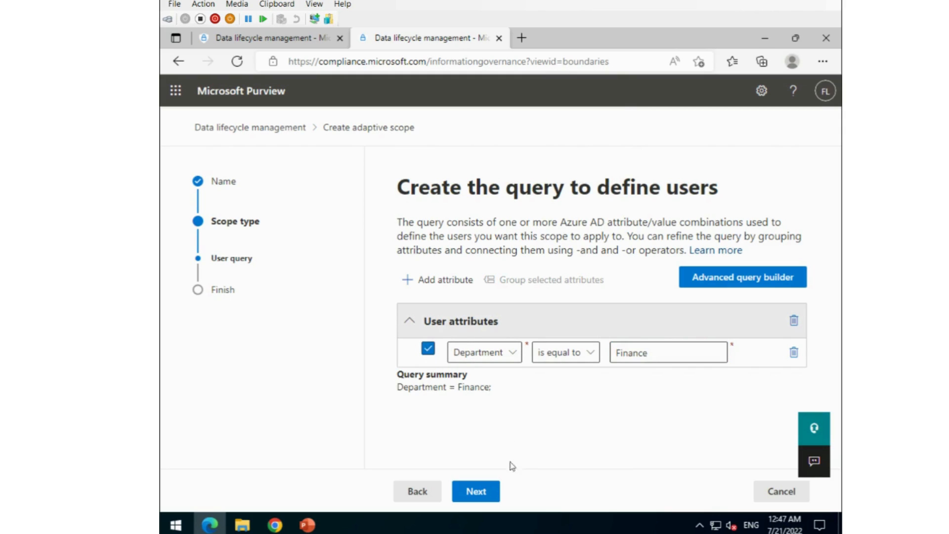
{"action": "left_click", "coordinate": [476, 491]}
{"action": "left_click", "coordinate": [487, 495]}
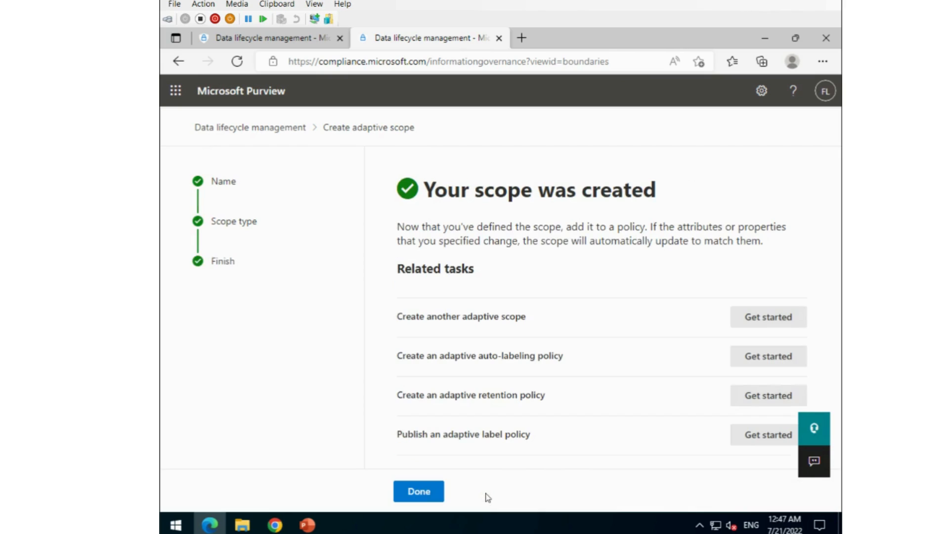
Close the scope wizard and add the Use Department Name scope to the retention policy
{"action": "left_click", "coordinate": [429, 491]}
{"action": "left_click", "coordinate": [276, 38]}
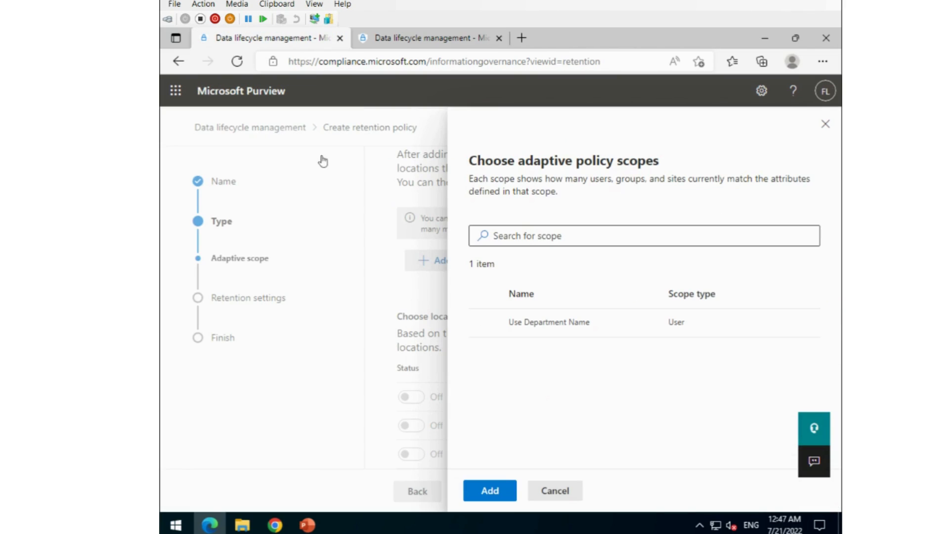
{"action": "left_click", "coordinate": [482, 324]}
{"action": "left_click", "coordinate": [482, 324]}
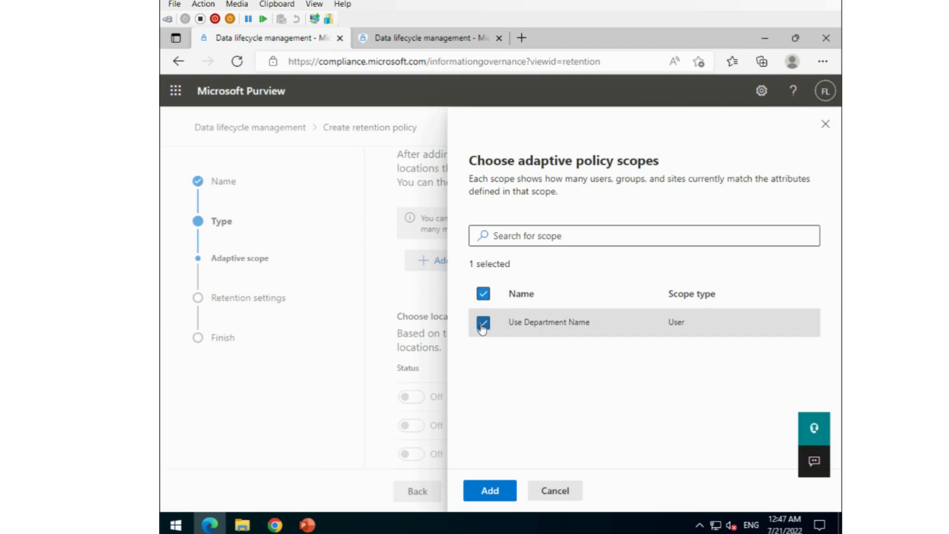
{"action": "left_click", "coordinate": [490, 491]}
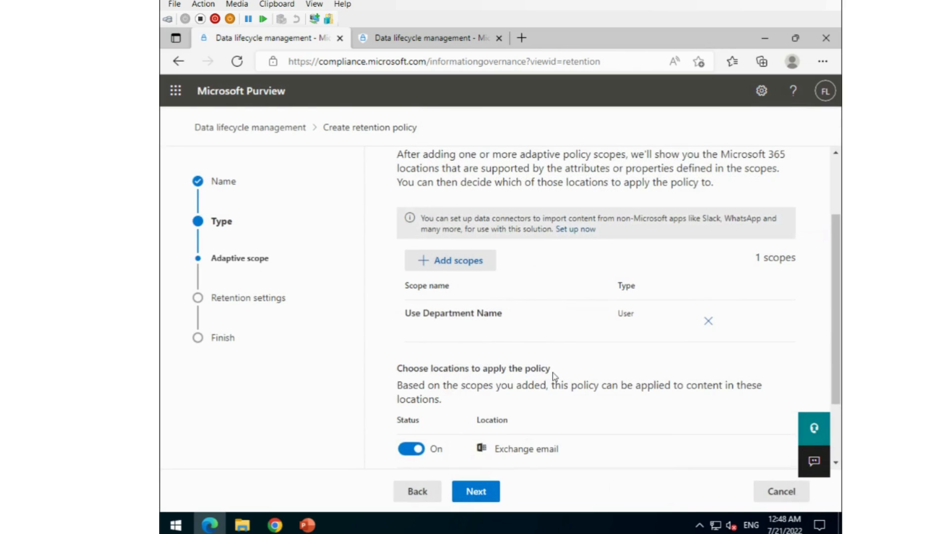
Turn off OneDrive accounts so only Exchange email remains, then continue
{"action": "scroll", "coordinate": [556, 342], "scroll_direction": "down", "scroll_amount": 1}
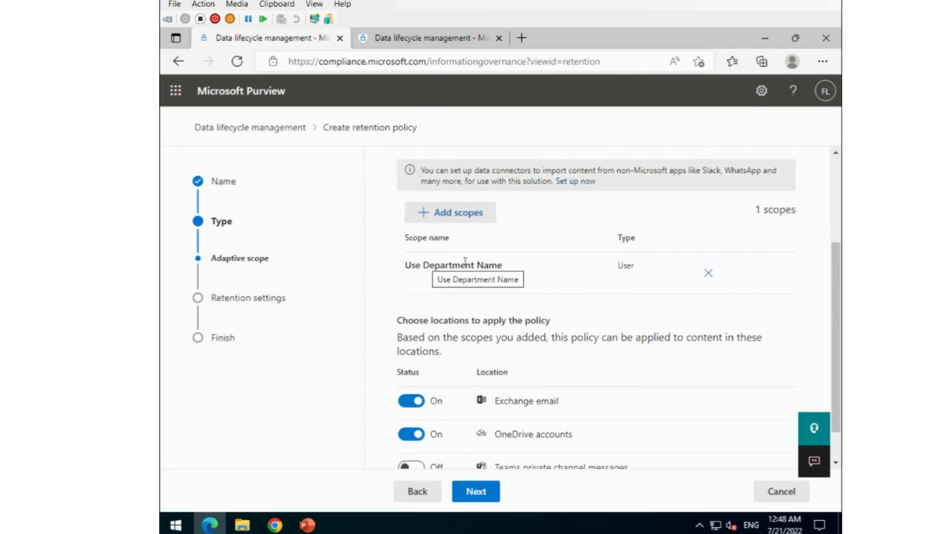
{"action": "scroll", "coordinate": [471, 261], "scroll_direction": "down", "scroll_amount": 1}
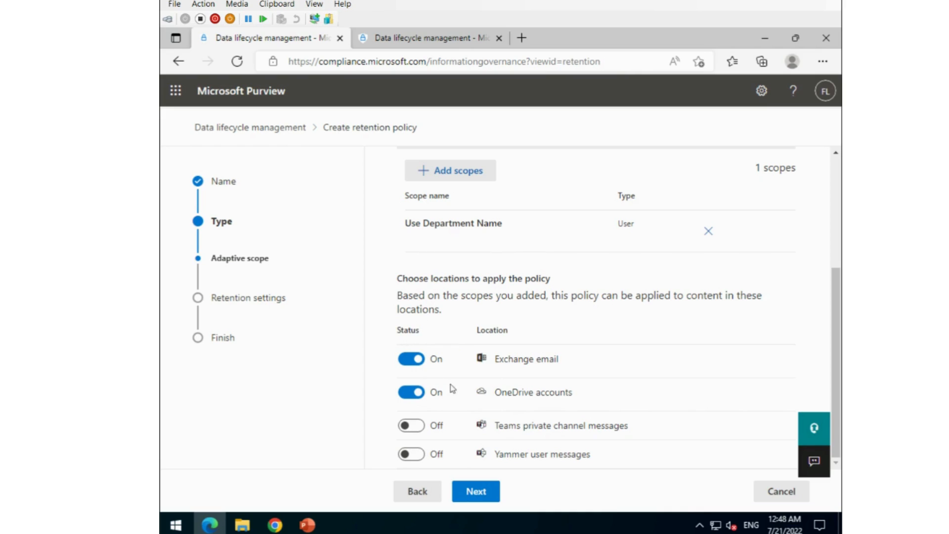
{"action": "left_click", "coordinate": [404, 391]}
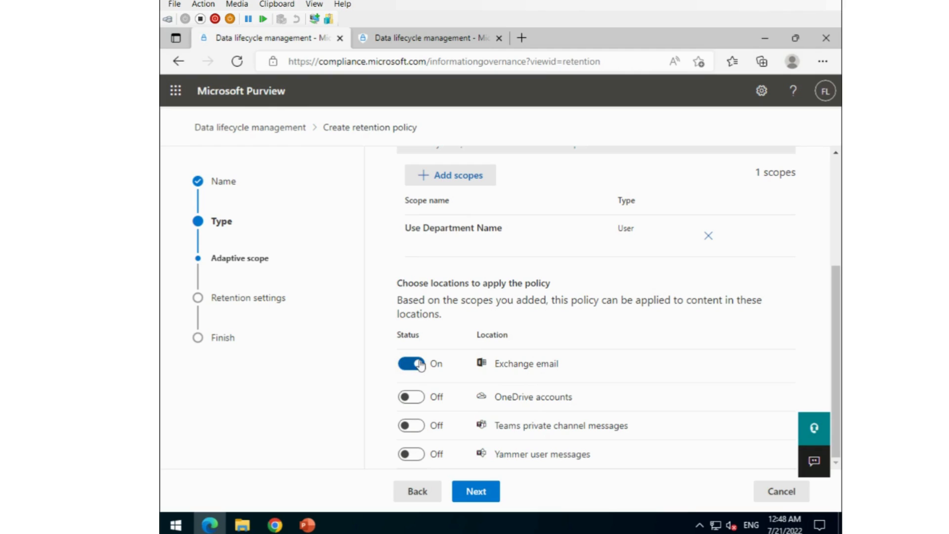
{"action": "left_click", "coordinate": [479, 495]}
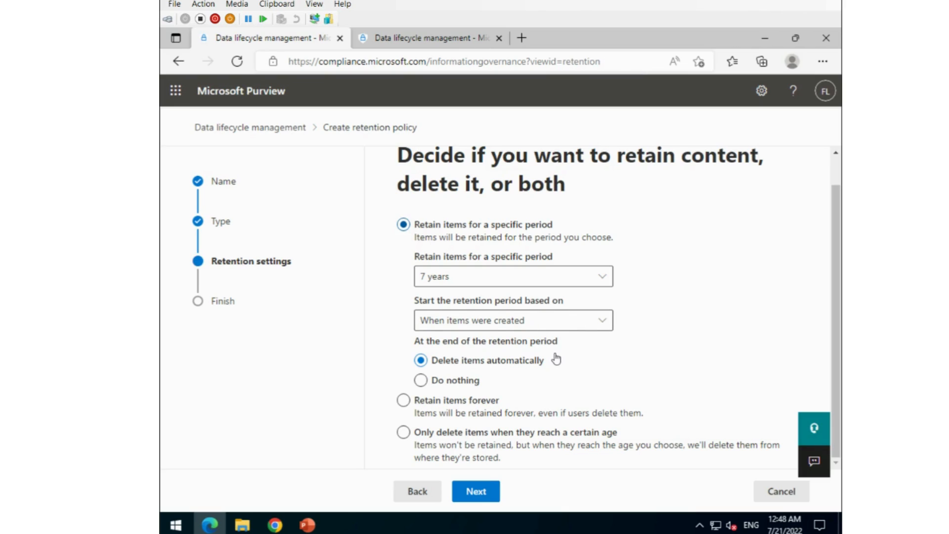
Retain items for 5 years from when they were created, then delete them automatically
{"action": "left_click", "coordinate": [601, 279]}
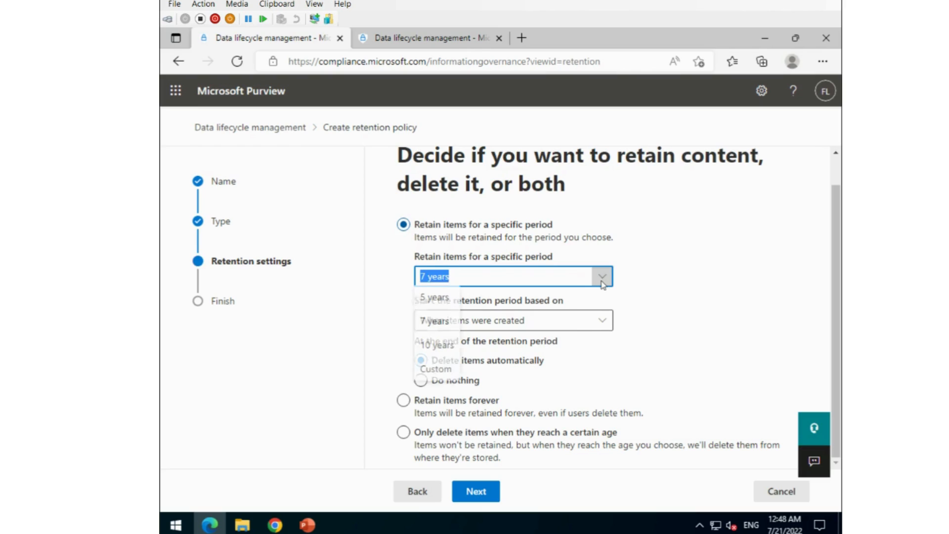
{"action": "left_click", "coordinate": [429, 297]}
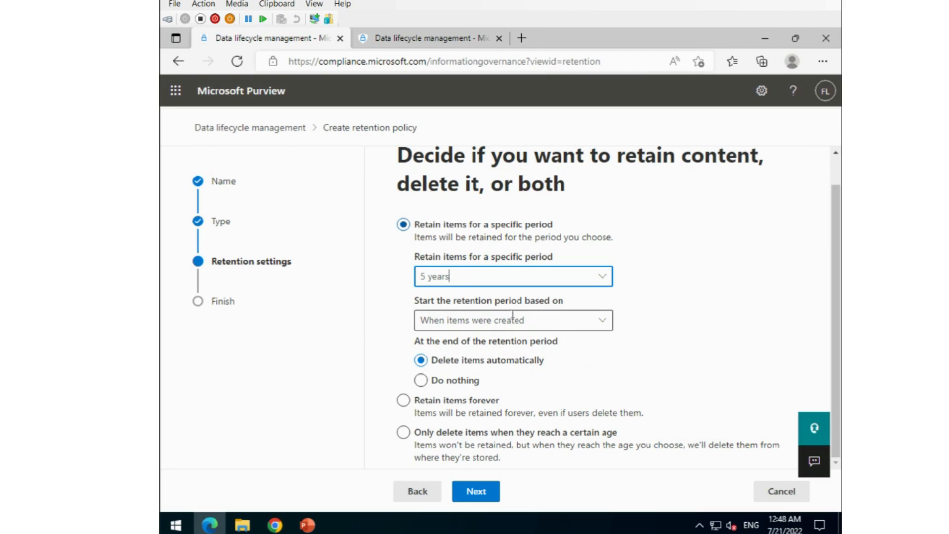
{"action": "left_click", "coordinate": [602, 322]}
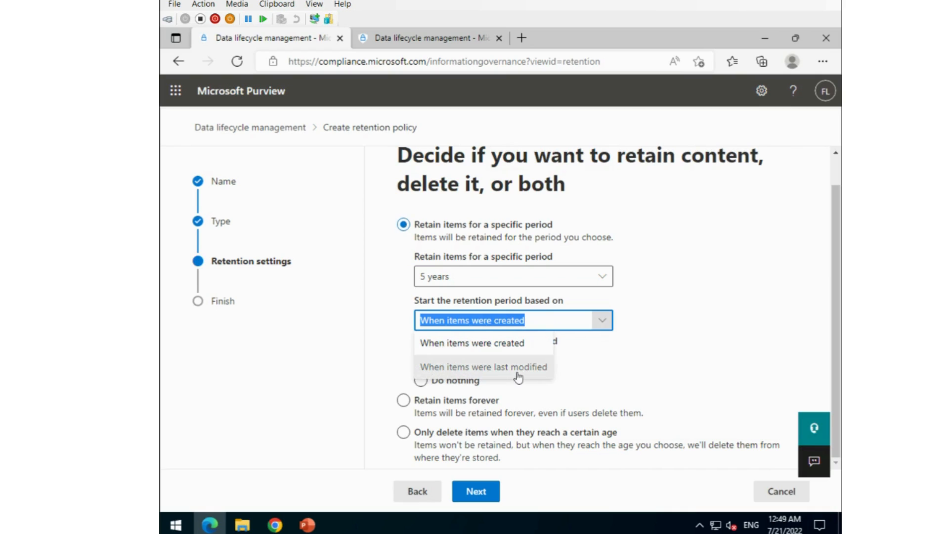
{"action": "left_click", "coordinate": [692, 361]}
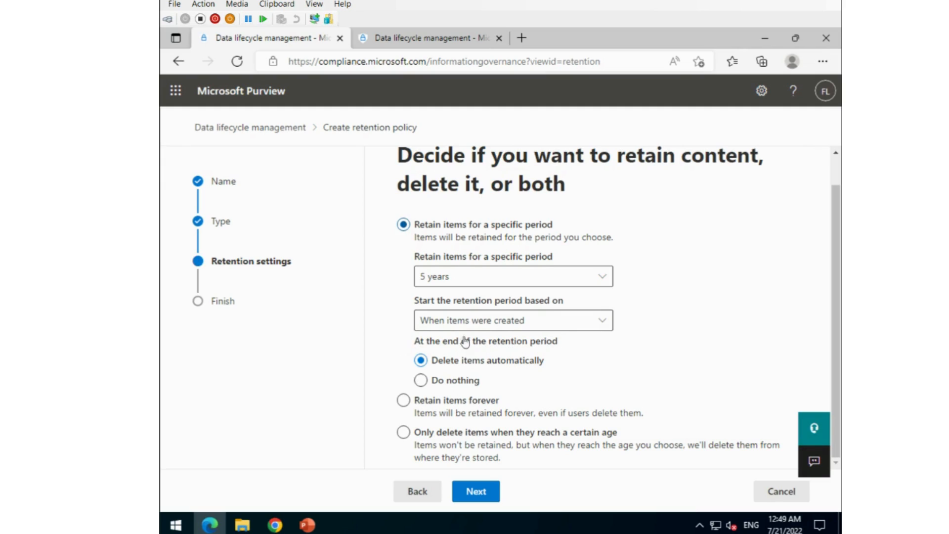
{"action": "left_click", "coordinate": [421, 381]}
{"action": "left_click", "coordinate": [404, 402]}
Check the scope, Exchange location and 5-year retention in the summary, then submit
{"action": "left_click", "coordinate": [476, 491]}
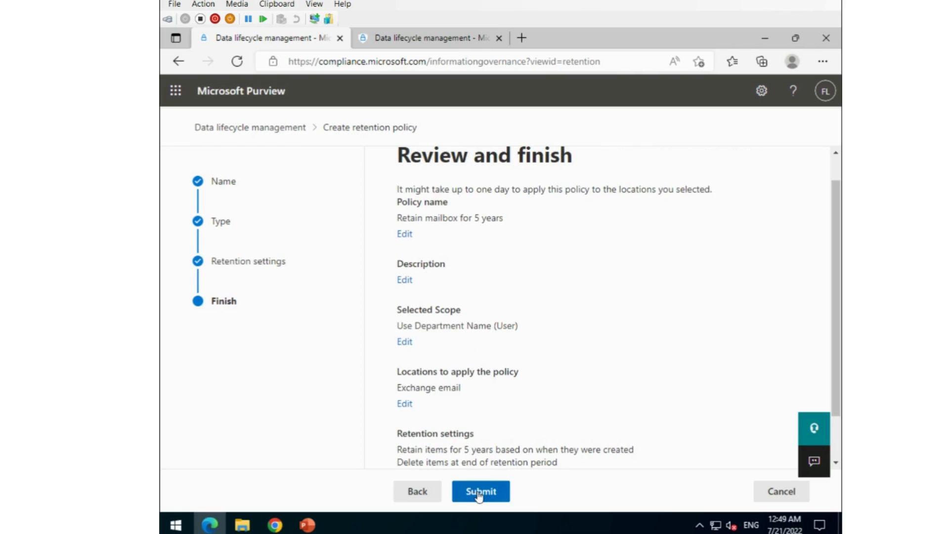
{"action": "scroll", "coordinate": [518, 425], "scroll_direction": "down", "scroll_amount": 2}
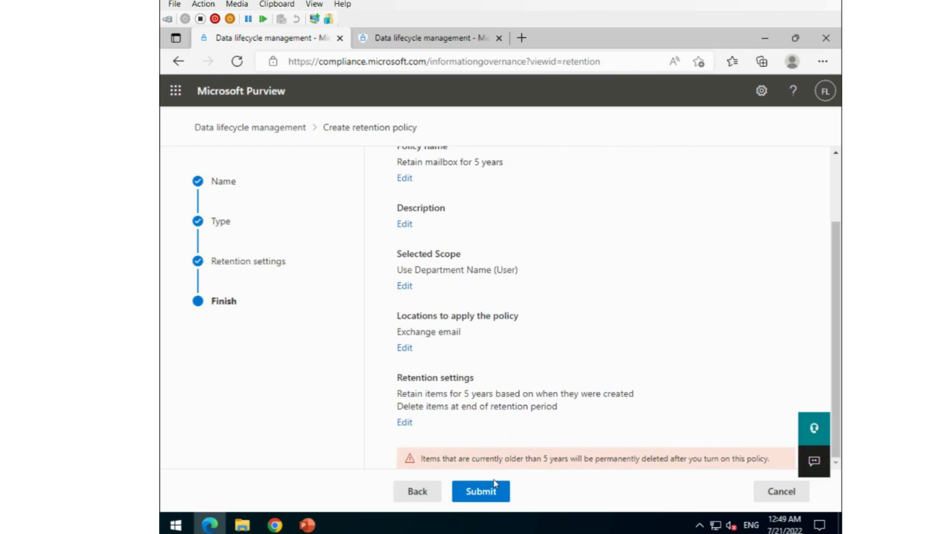
{"action": "scroll", "coordinate": [511, 383], "scroll_direction": "up", "scroll_amount": 2}
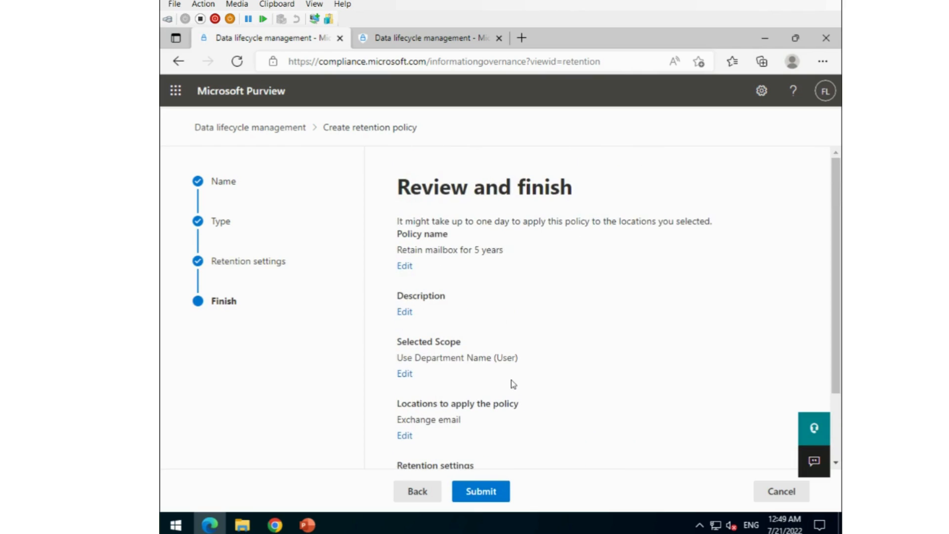
{"action": "scroll", "coordinate": [511, 384], "scroll_direction": "down", "scroll_amount": 2}
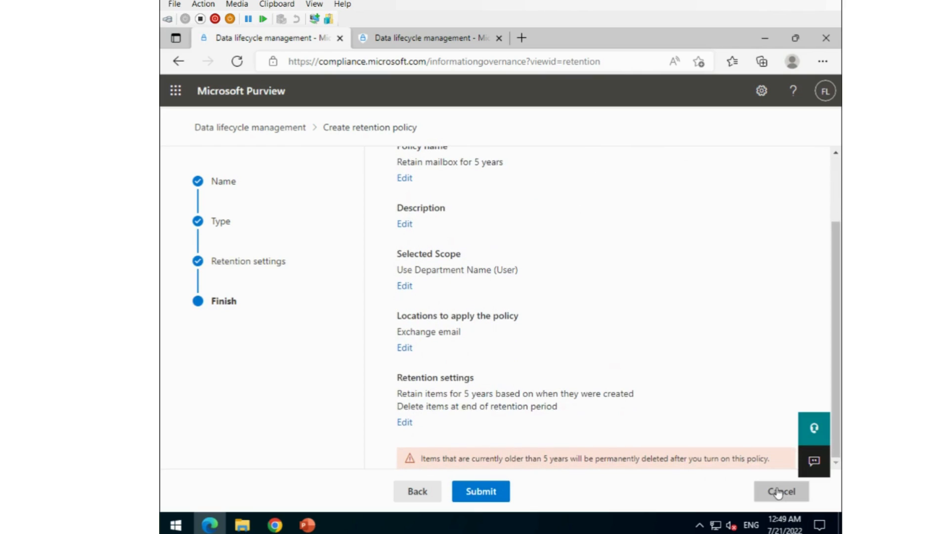
{"action": "scroll", "coordinate": [572, 339], "scroll_direction": "up", "scroll_amount": 2}
{"action": "scroll", "coordinate": [572, 346], "scroll_direction": "down", "scroll_amount": 2}
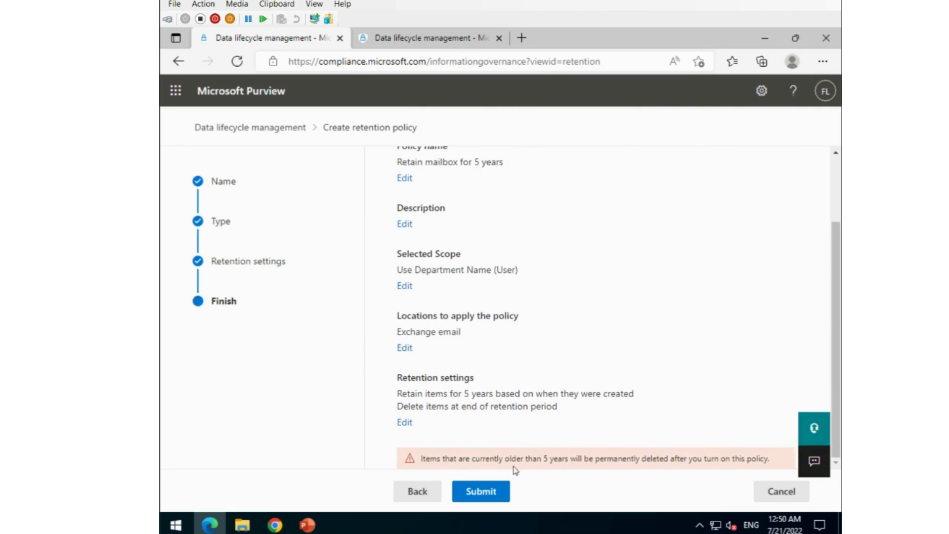
{"action": "left_click", "coordinate": [493, 491]}
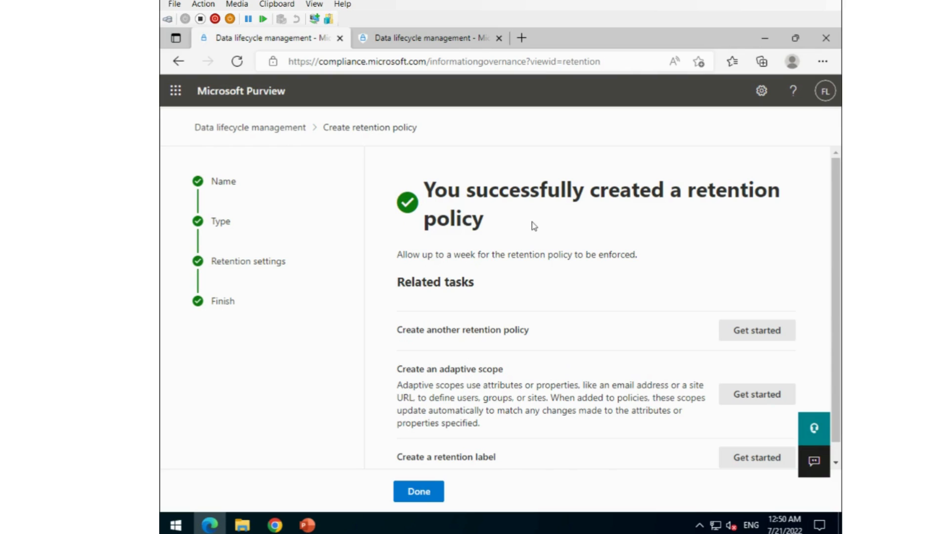
Finish the wizard and view the Retain mailbox for 5 years policy details
{"action": "scroll", "coordinate": [535, 229], "scroll_direction": "down", "scroll_amount": 1}
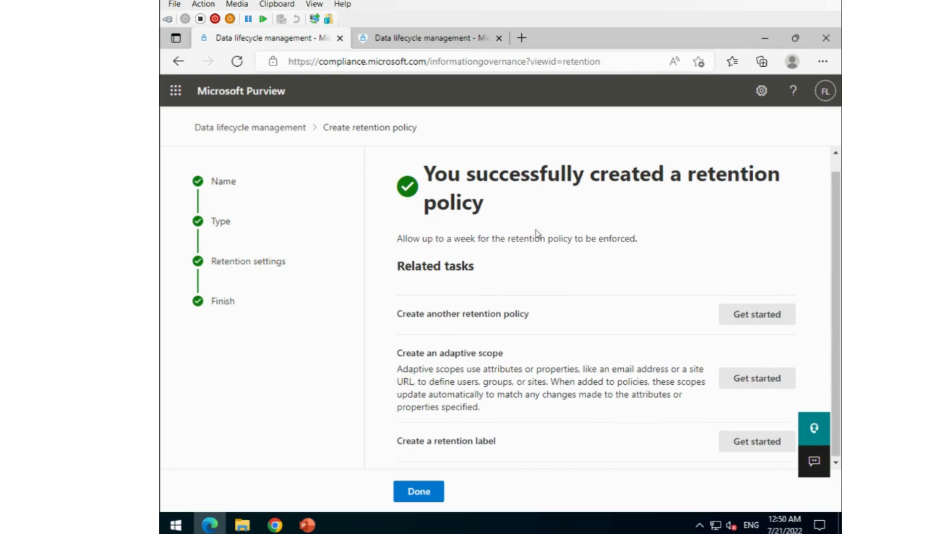
{"action": "left_click", "coordinate": [419, 493]}
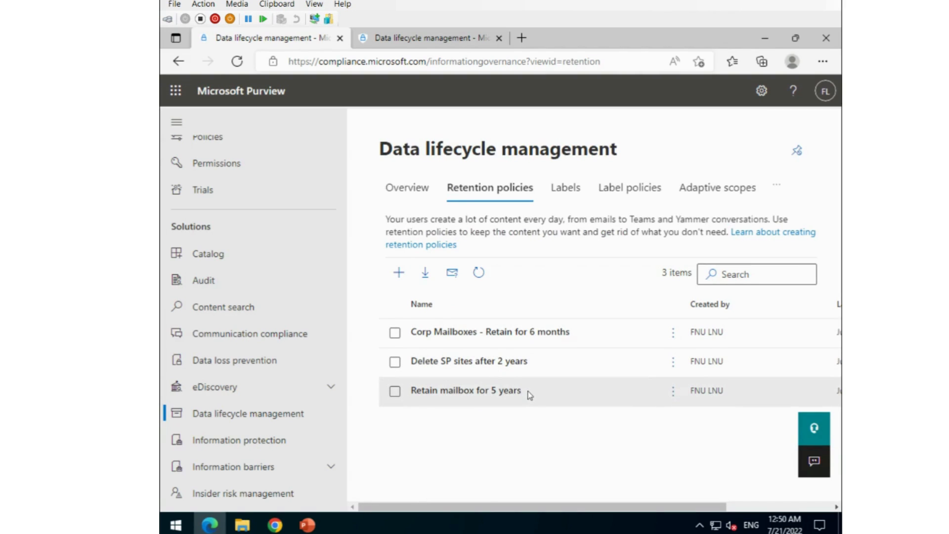
{"action": "left_click_drag", "start_coordinate": [529, 393], "coordinate": [431, 390]}
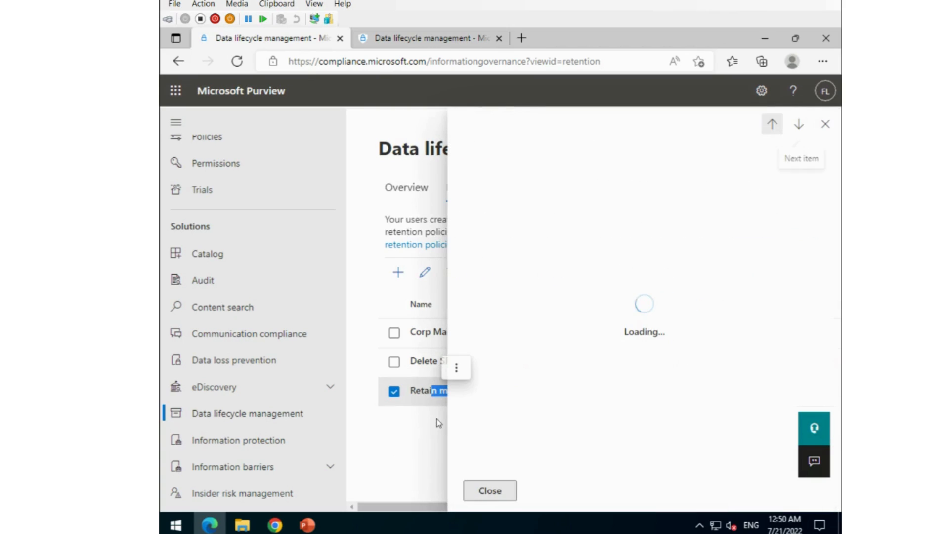
{"action": "left_click", "coordinate": [825, 124]}
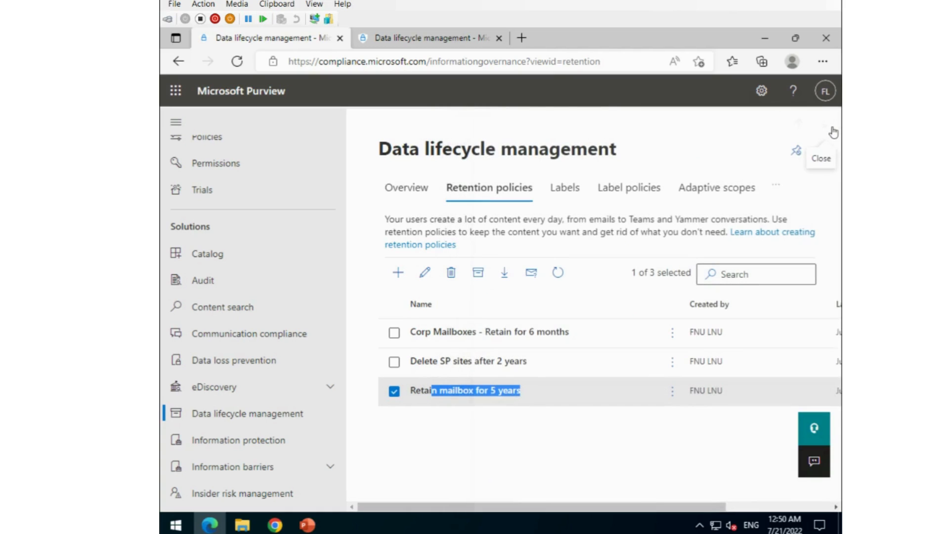
{"action": "left_click", "coordinate": [497, 441]}
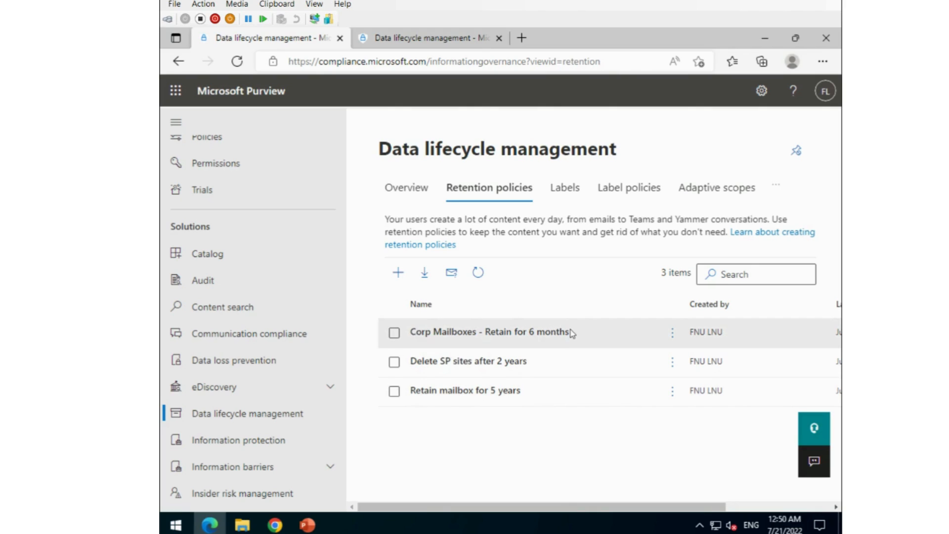
View the Corp Mailboxes policy details, then switch to the Outlook mailbox
{"action": "left_click_drag", "start_coordinate": [569, 332], "coordinate": [418, 335]}
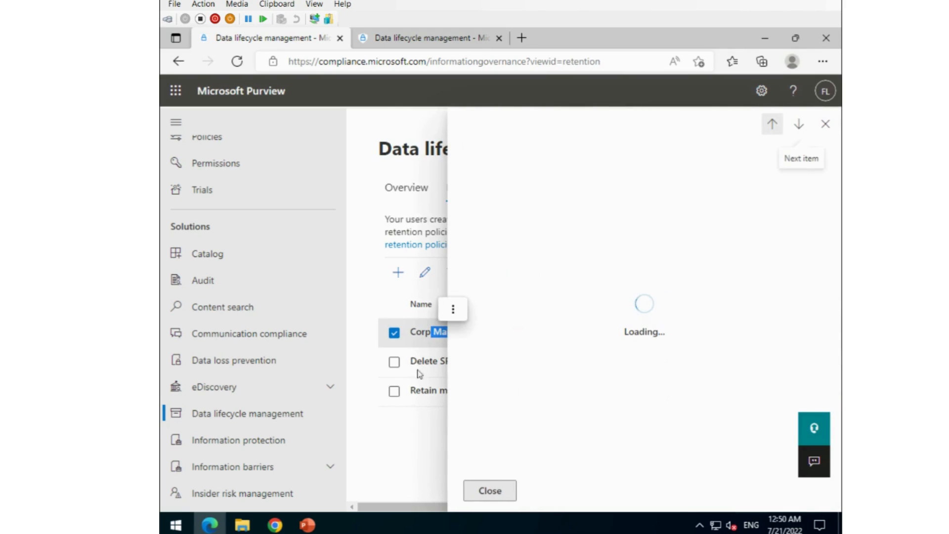
{"action": "left_click", "coordinate": [825, 125]}
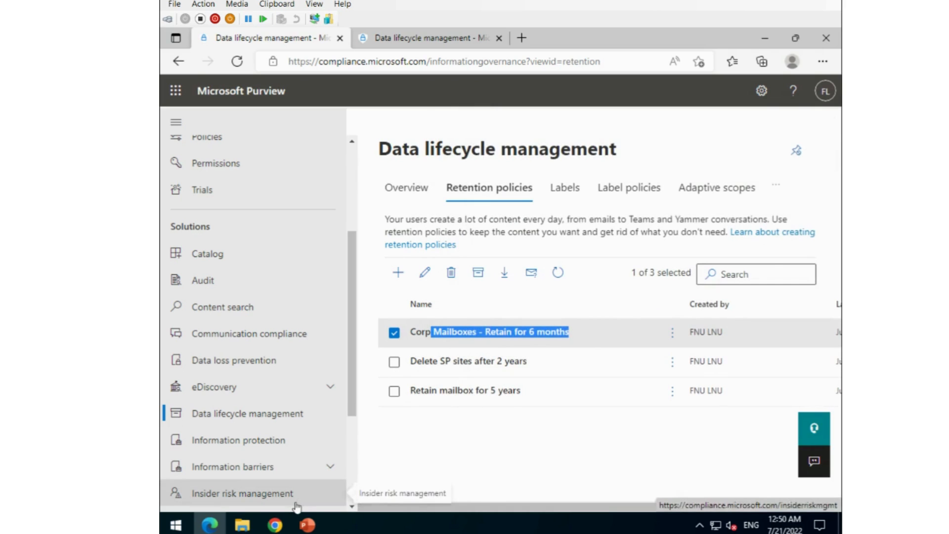
{"action": "mouse_move", "coordinate": [305, 522]}
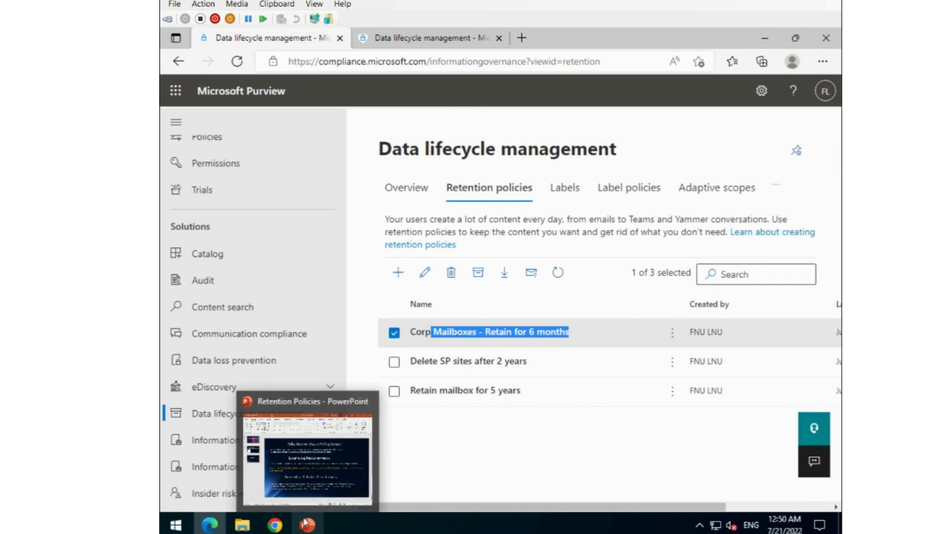
{"action": "left_click", "coordinate": [274, 525]}
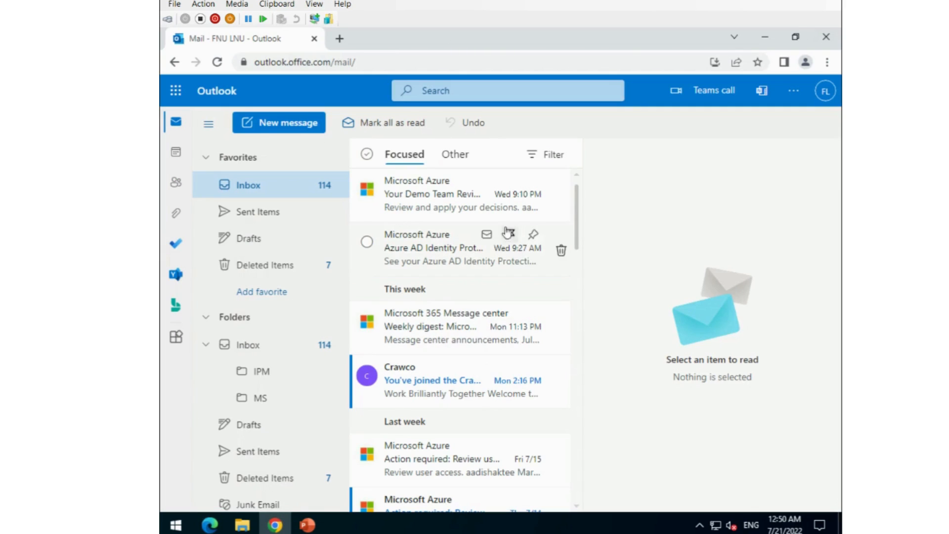
{"action": "left_click", "coordinate": [446, 207]}
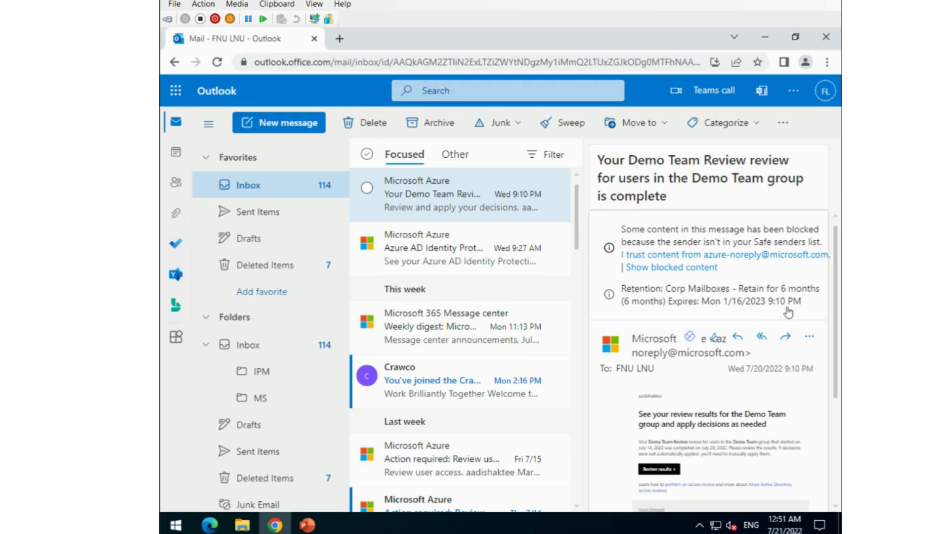
{"action": "left_click", "coordinate": [445, 254]}
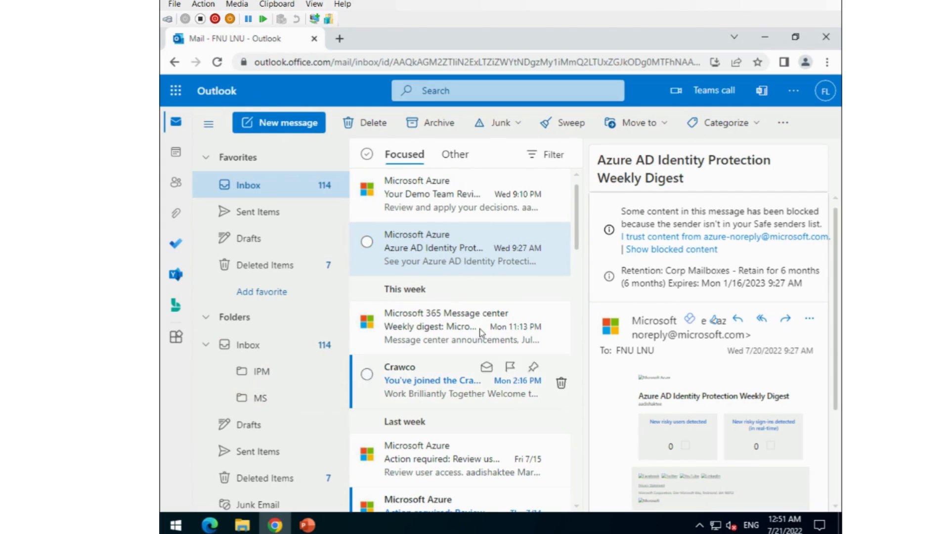
{"action": "left_click", "coordinate": [433, 333]}
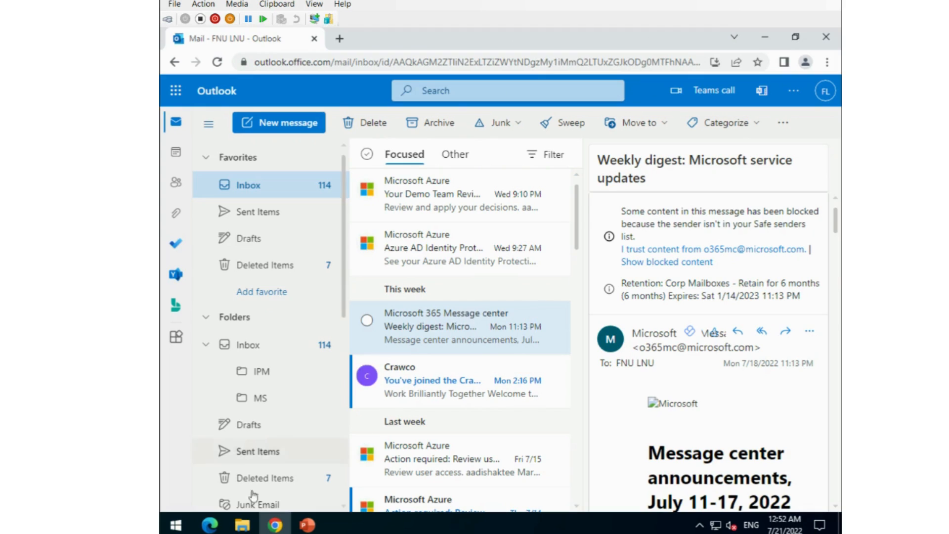
{"action": "mouse_move", "coordinate": [212, 519]}
{"action": "left_click", "coordinate": [283, 463]}
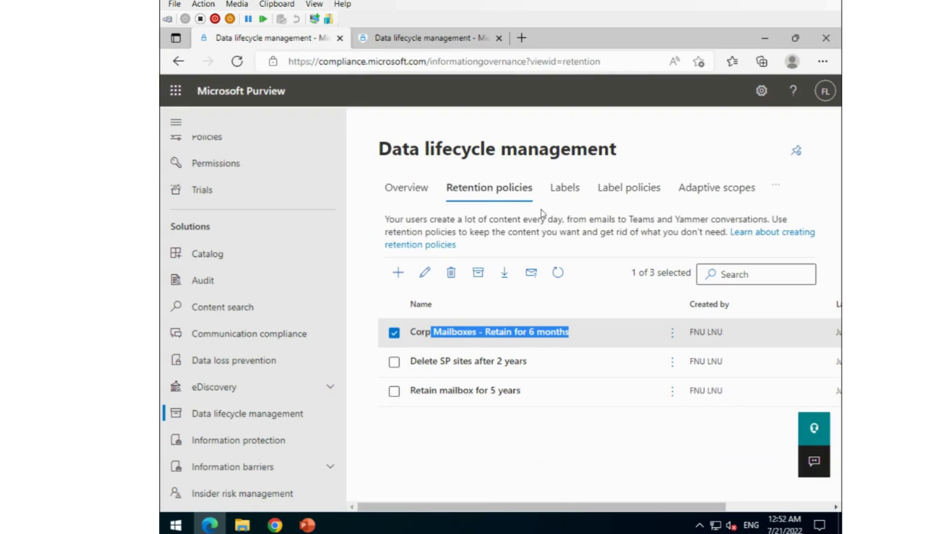
Search Policy lookup with the admin user's e-mail address to list policies covering the mailbox
{"action": "left_click", "coordinate": [776, 184]}
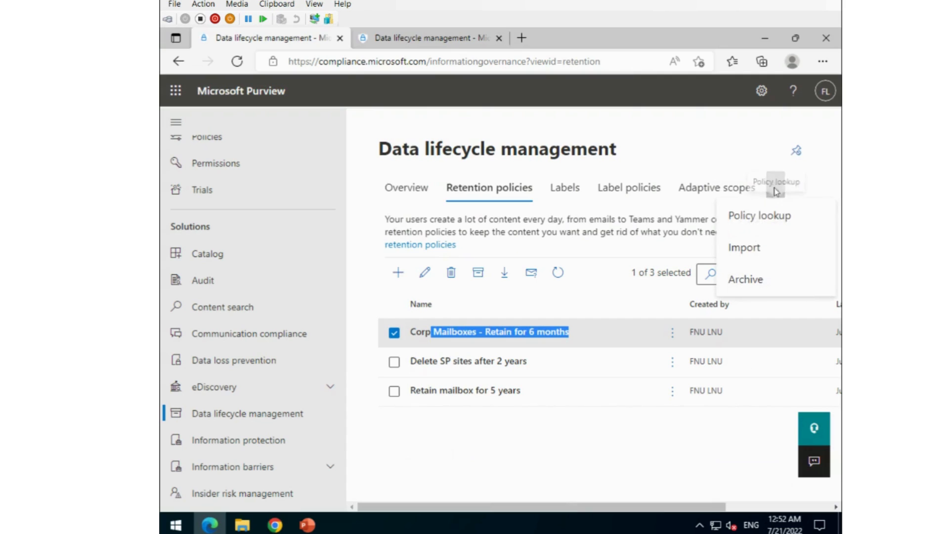
{"action": "left_click", "coordinate": [764, 221]}
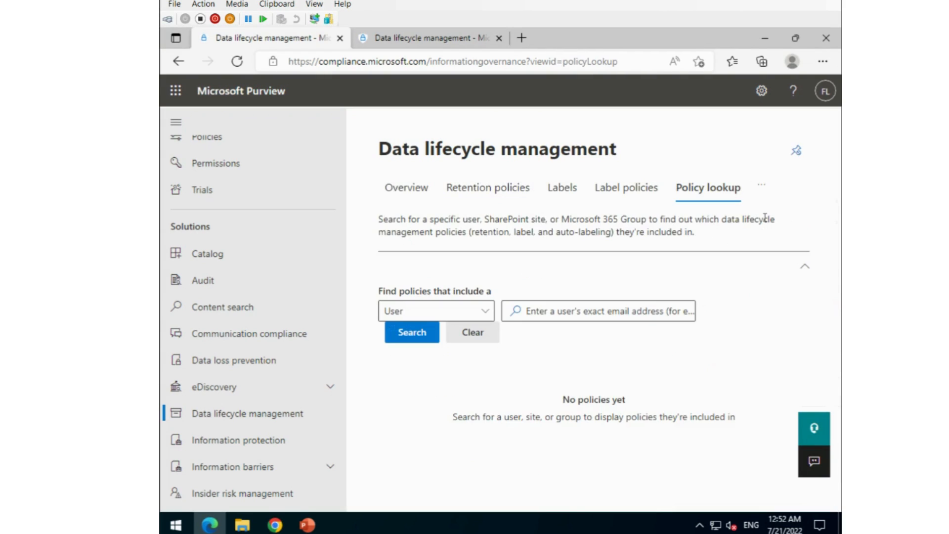
{"action": "left_click", "coordinate": [558, 311]}
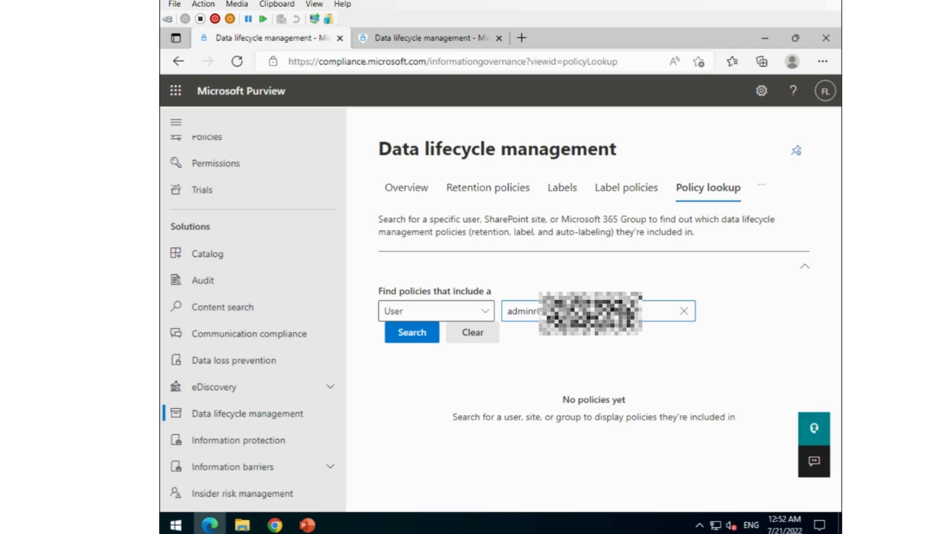
{"action": "left_click", "coordinate": [411, 332]}
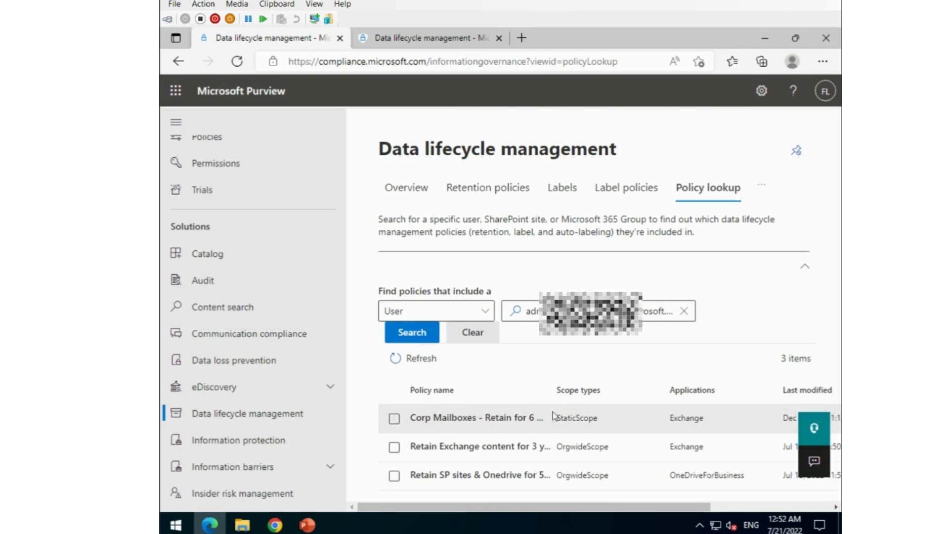
{"action": "left_click", "coordinate": [529, 311]}
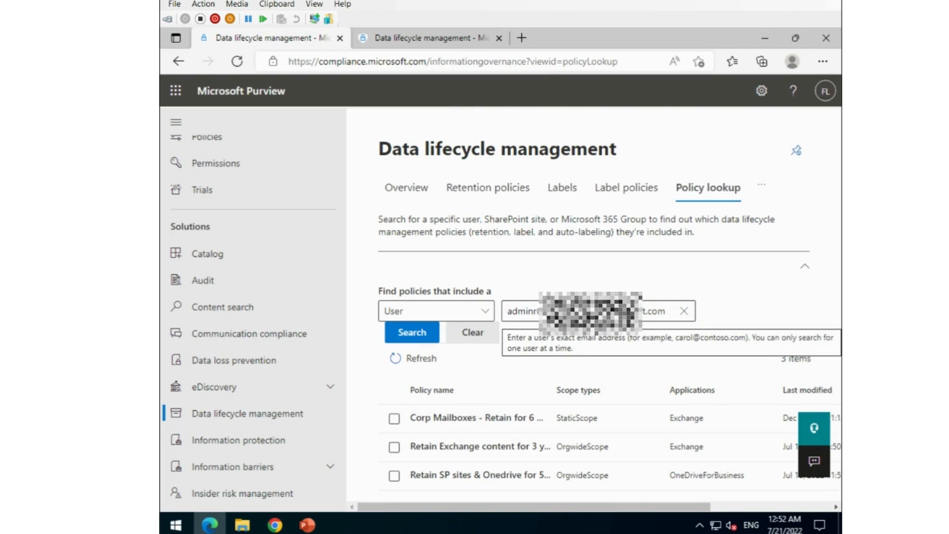
{"action": "left_click", "coordinate": [513, 361]}
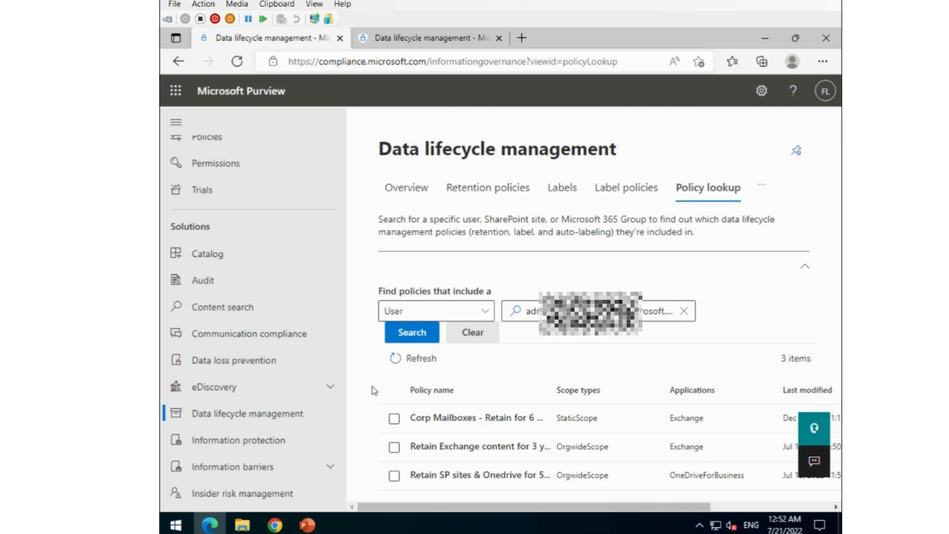